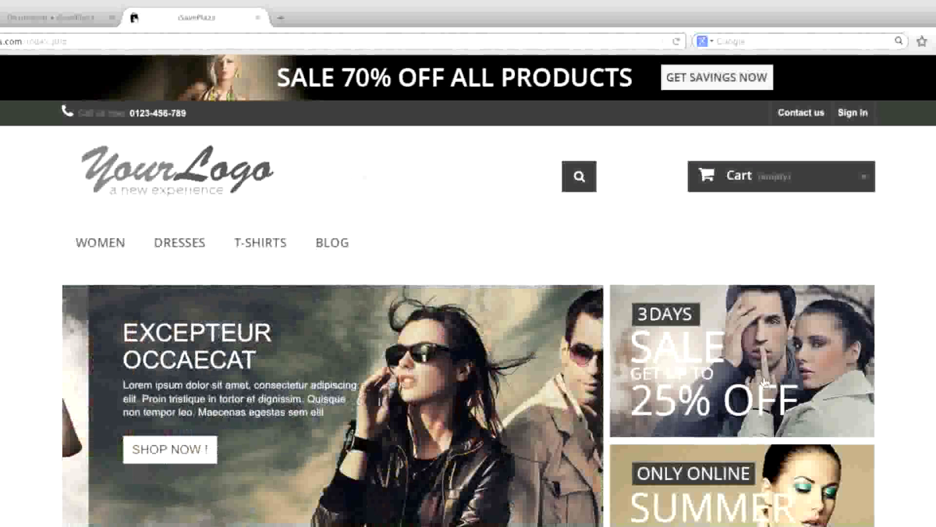
# - Switch to the 'Dashboard • iSavePlaza' back-office tab
pyautogui.click(69, 17)
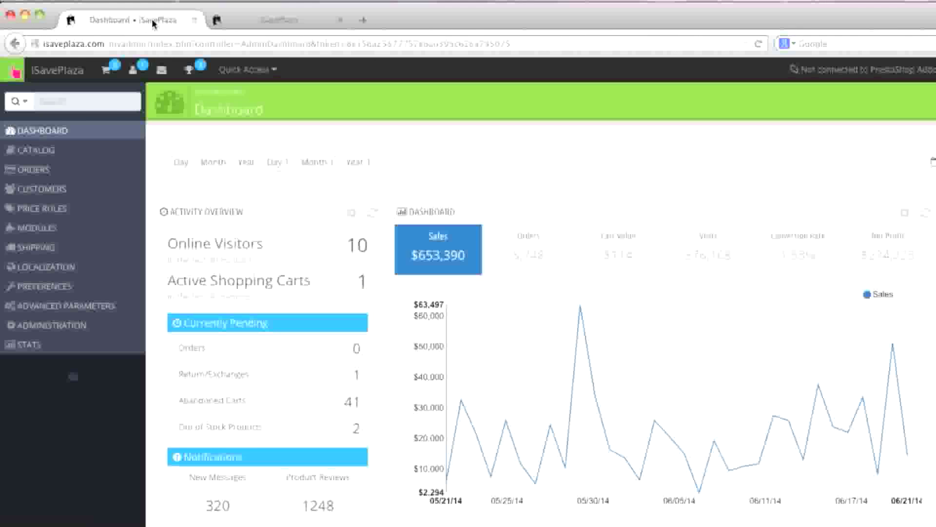
# - Open Preferences > Store Contacts and review the details: shop name iSavePlaza, Country United States
pyautogui.moveTo(119, 284)
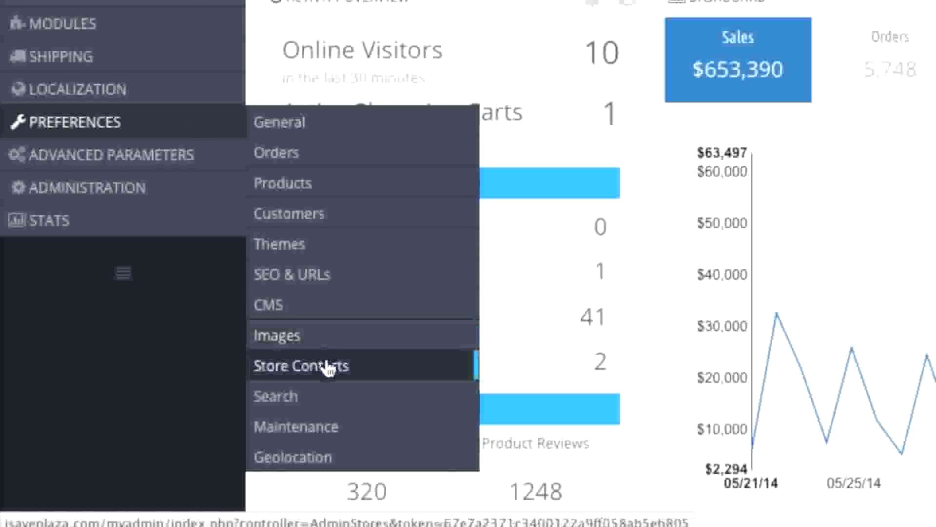
pyautogui.click(328, 367)
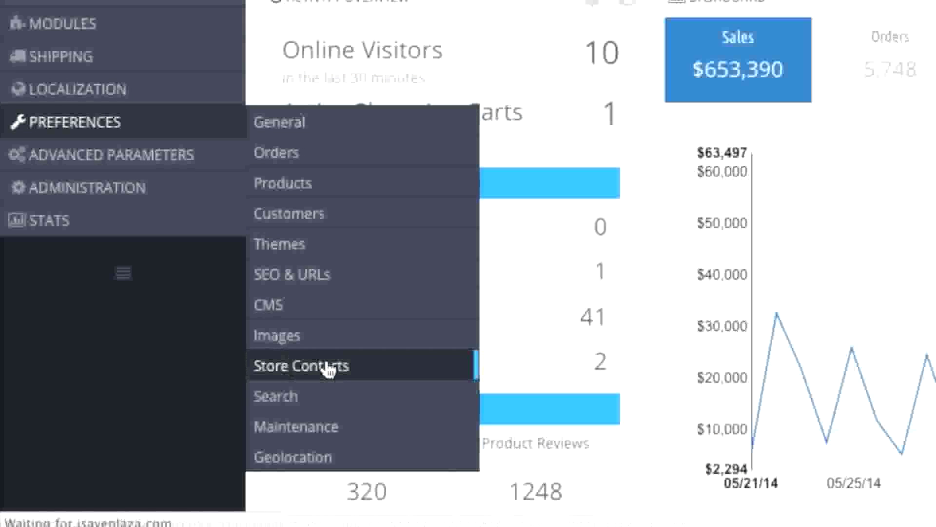
pyautogui.scroll(-7, 150, 358)
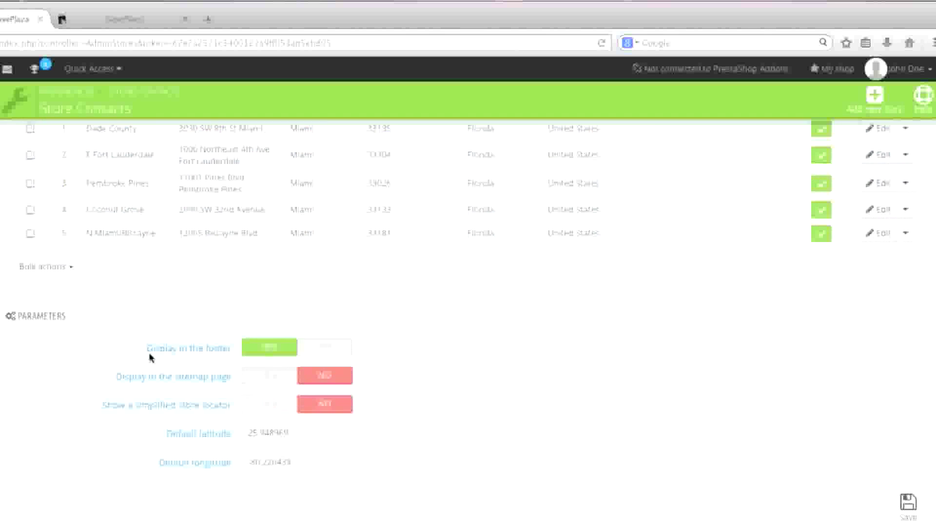
pyautogui.scroll(-2, 150, 359)
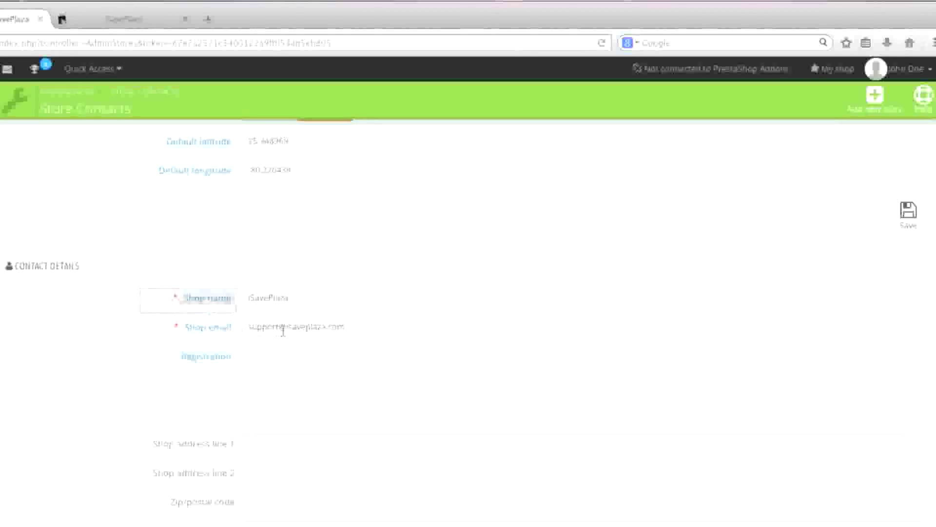
pyautogui.scroll(-1, 256, 344)
pyautogui.moveTo(216, 317)
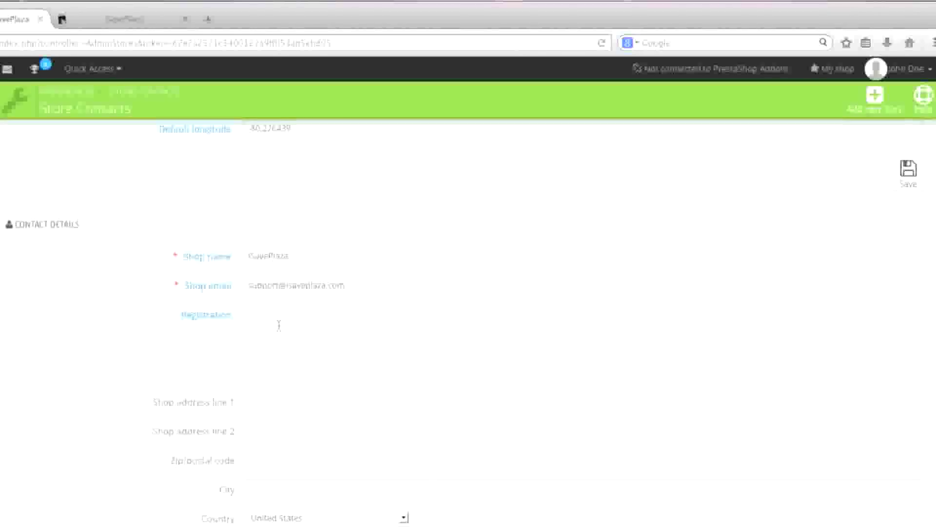
pyautogui.scroll(-2, 258, 327)
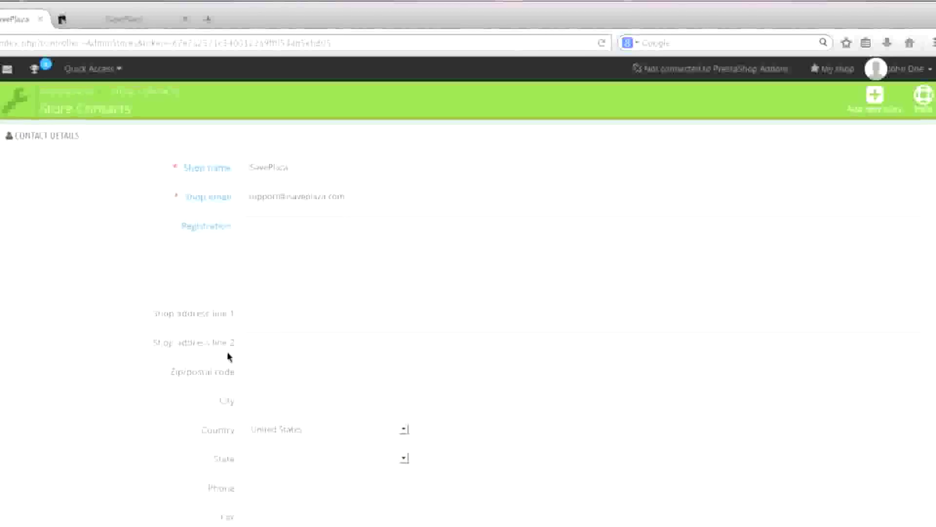
pyautogui.scroll(-2, 239, 353)
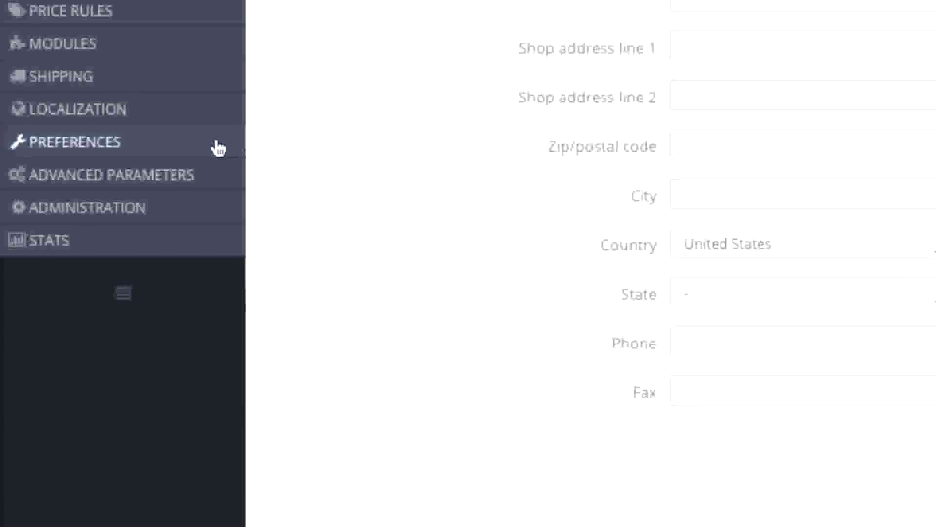
pyautogui.moveTo(218, 146)
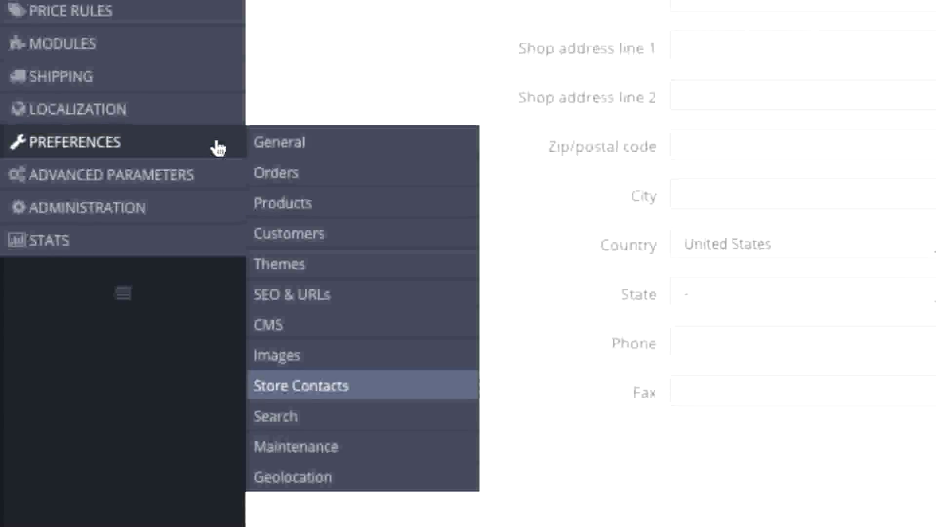
# - Upload prestashop_1_6/logo.png as the theme's header logo and save the theme settings
pyautogui.click(314, 264)
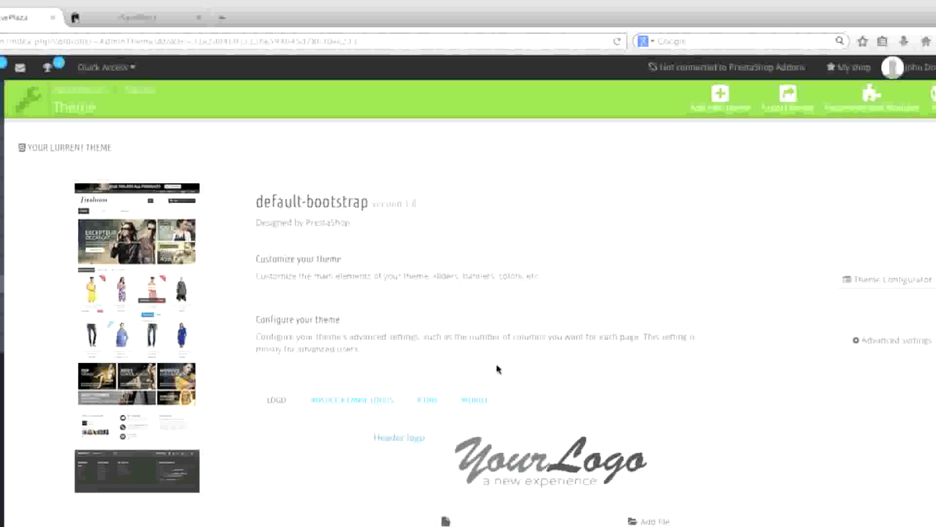
pyautogui.scroll(-4, 495, 367)
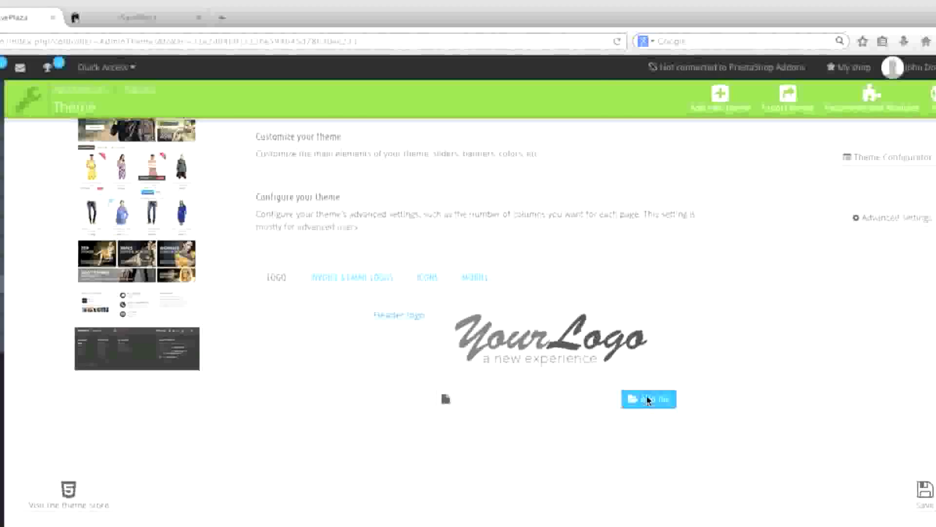
pyautogui.click(648, 400)
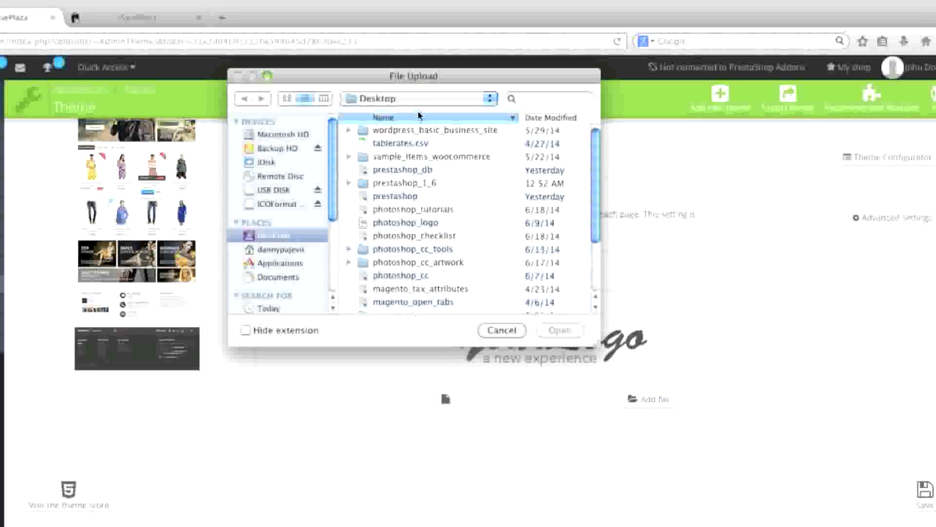
pyautogui.doubleClick(415, 184)
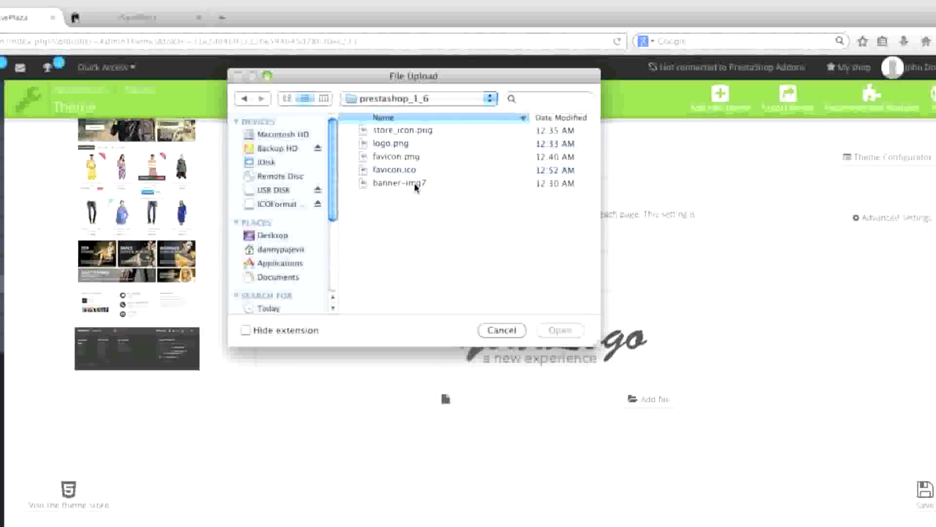
pyautogui.click(410, 145)
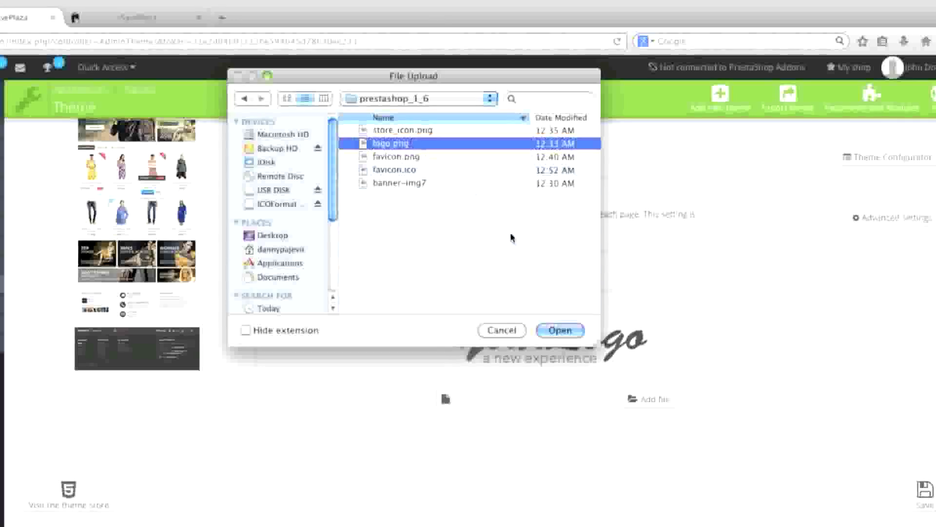
pyautogui.click(551, 330)
pyautogui.scroll(-1, 707, 397)
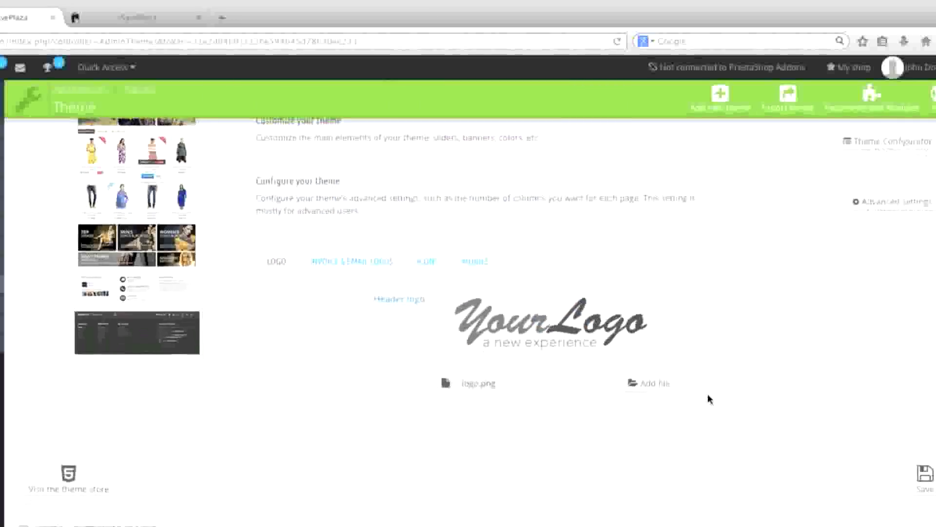
pyautogui.click(925, 449)
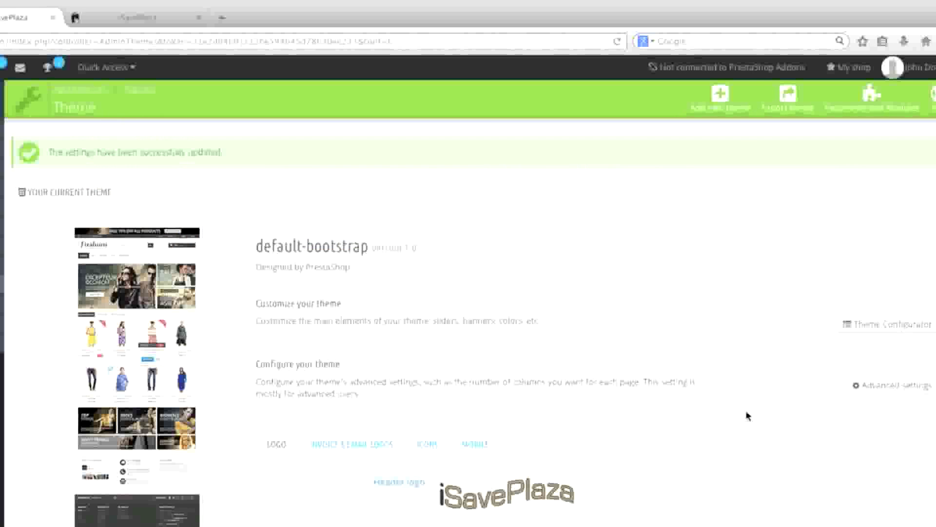
# - Review the theme's Invoice & Email Logos settings
pyautogui.scroll(-3, 722, 403)
pyautogui.click(340, 283)
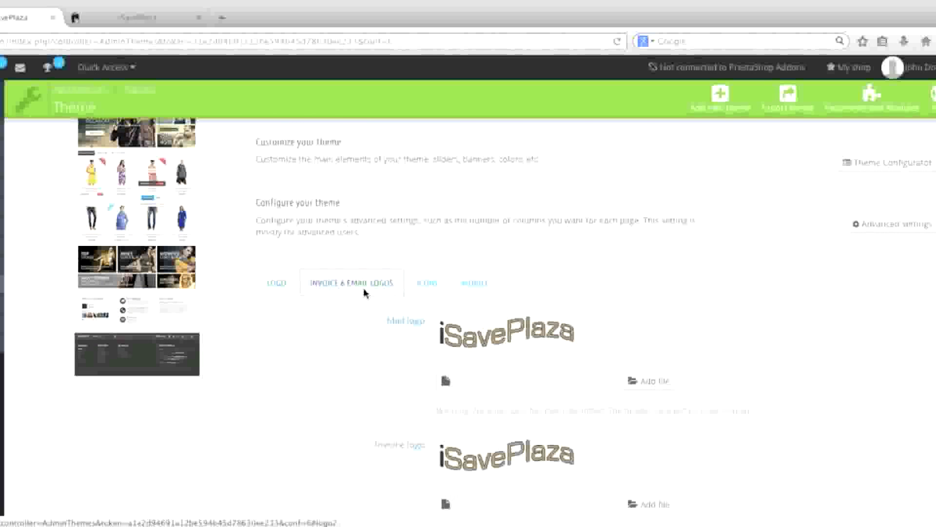
pyautogui.scroll(-1, 476, 359)
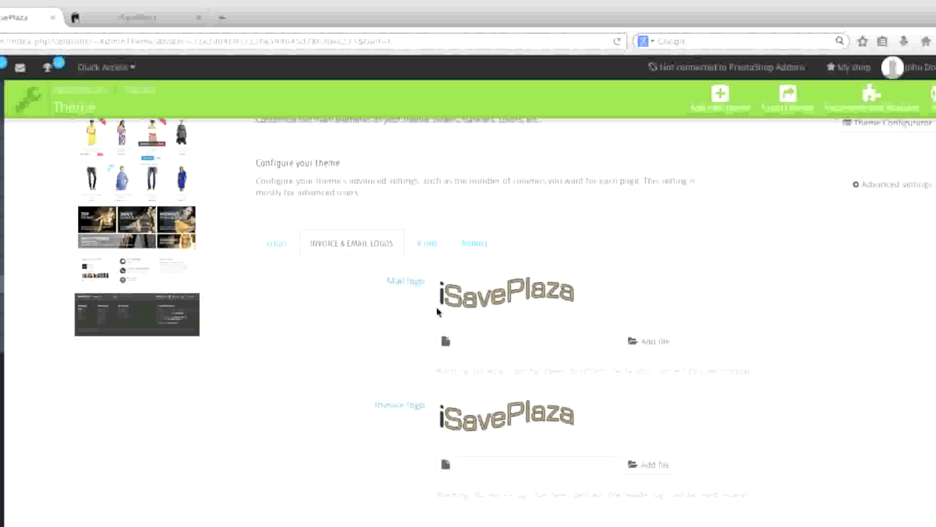
pyautogui.scroll(-3, 438, 312)
pyautogui.scroll(2, 441, 226)
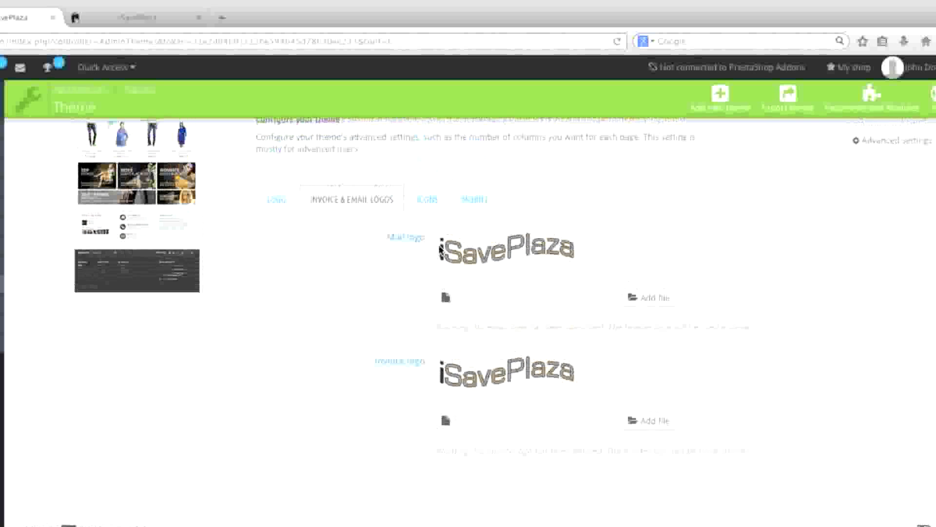
pyautogui.scroll(1, 430, 224)
# - Check the Mobile tab, then show the Icons tab with the Favicon and Store icon
pyautogui.click(428, 212)
pyautogui.click(474, 212)
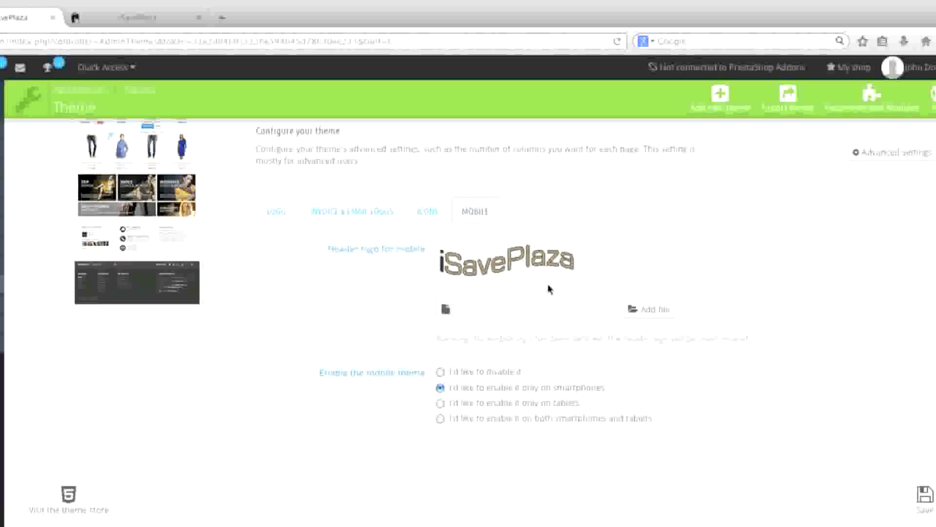
pyautogui.moveTo(379, 376)
pyautogui.click(428, 213)
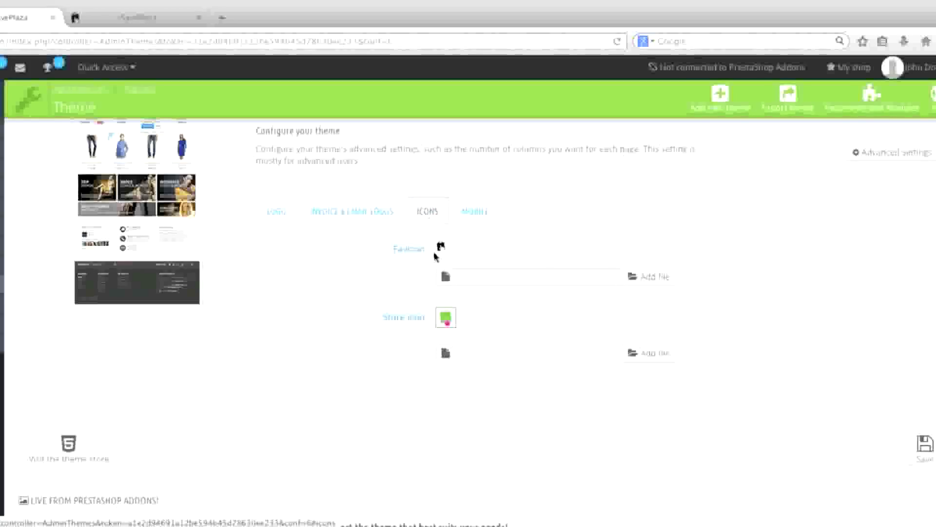
# - Look at the iSavePlaza storefront, then return to the theme Icons settings
pyautogui.click(75, 19)
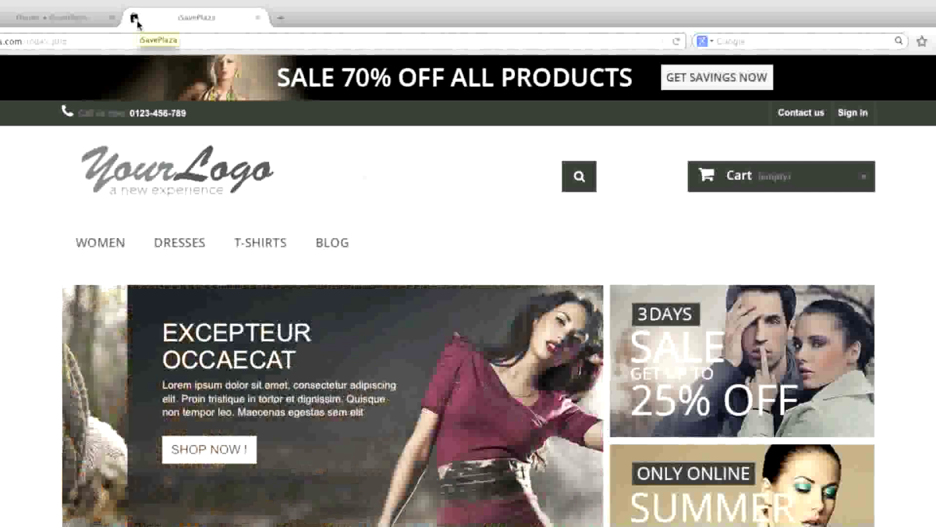
pyautogui.click(86, 24)
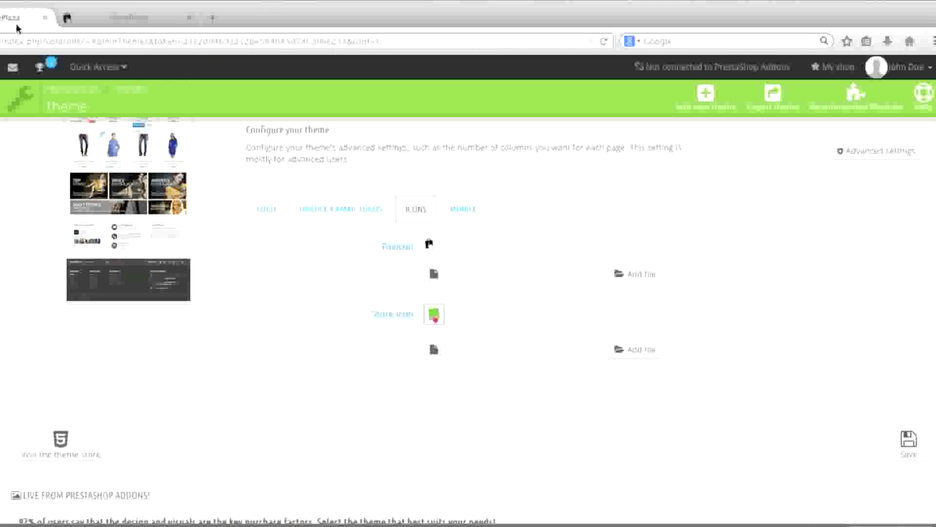
# - Attach favicon.ico to the theme's Favicon field, then switch to the storefront tab
pyautogui.click(624, 276)
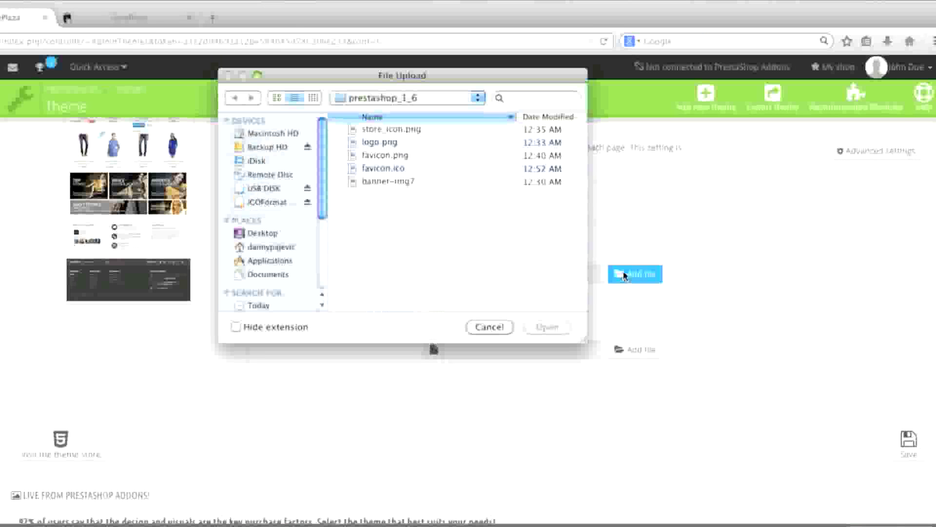
pyautogui.click(395, 170)
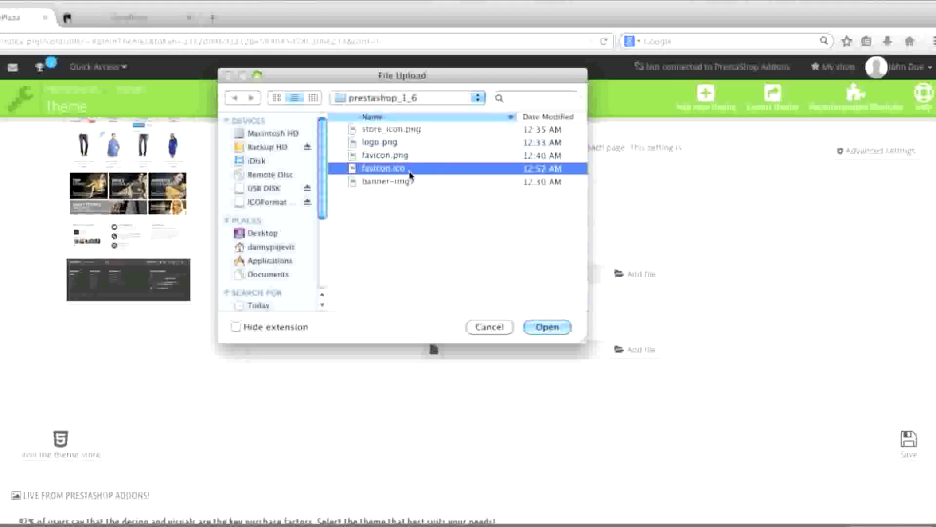
pyautogui.click(548, 327)
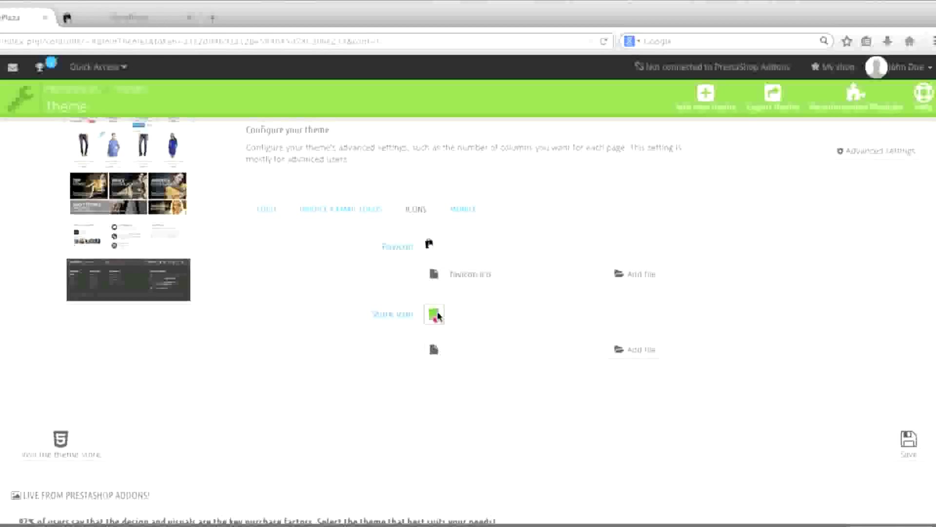
pyautogui.click(131, 18)
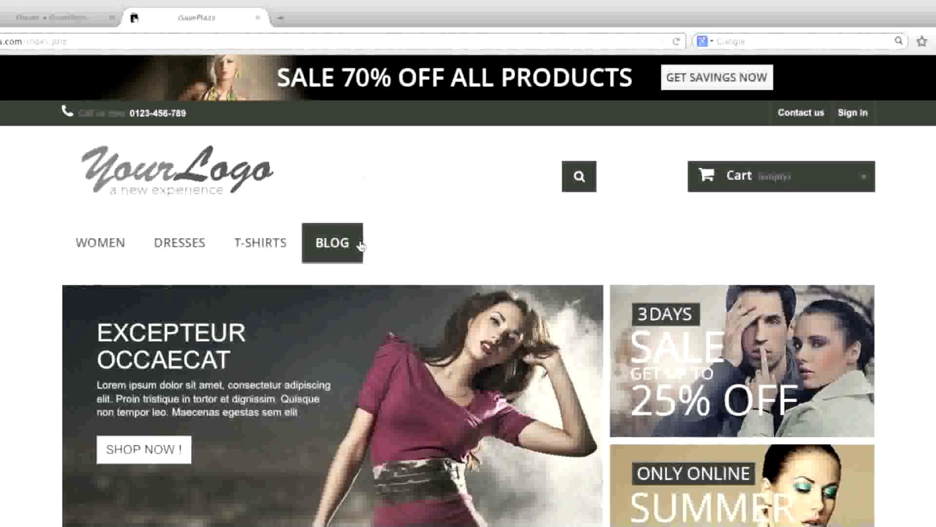
pyautogui.scroll(-5, 290, 245)
pyautogui.scroll(-15, 362, 246)
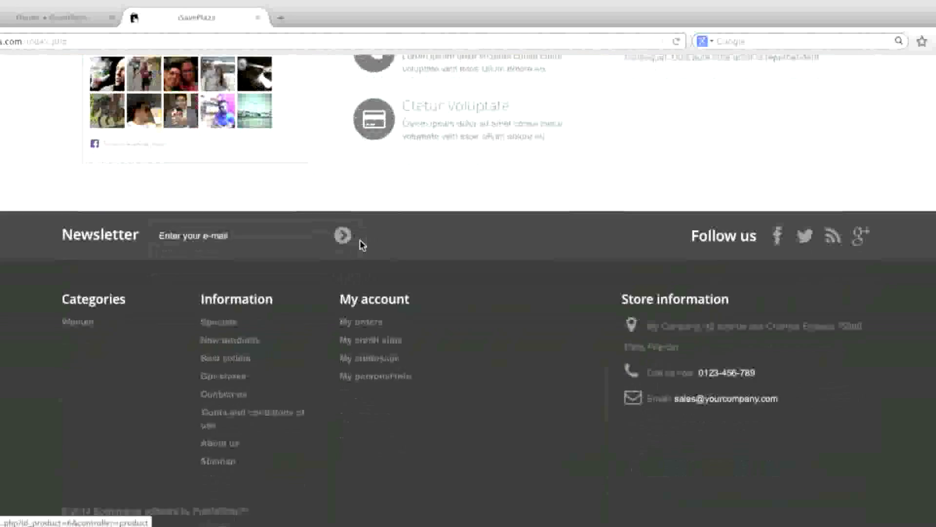
pyautogui.click(223, 357)
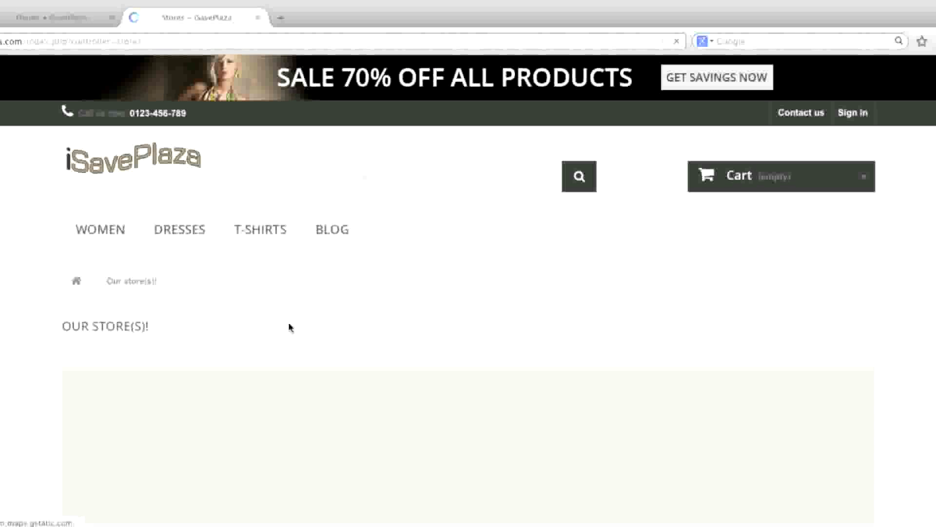
pyautogui.scroll(-1, 328, 308)
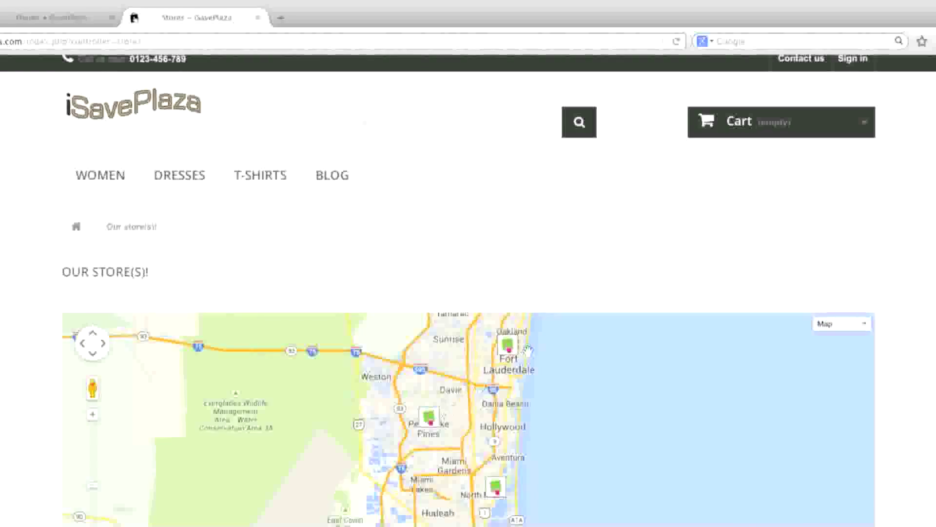
pyautogui.click(49, 17)
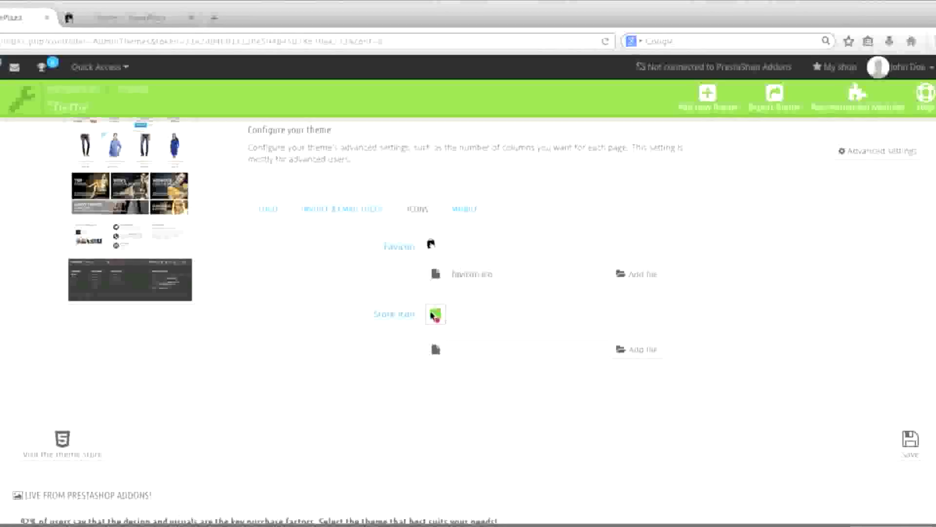
# - Attach store_icon.png as the Store icon, save the theme icons, and reopen the Icons tab
pyautogui.click(638, 350)
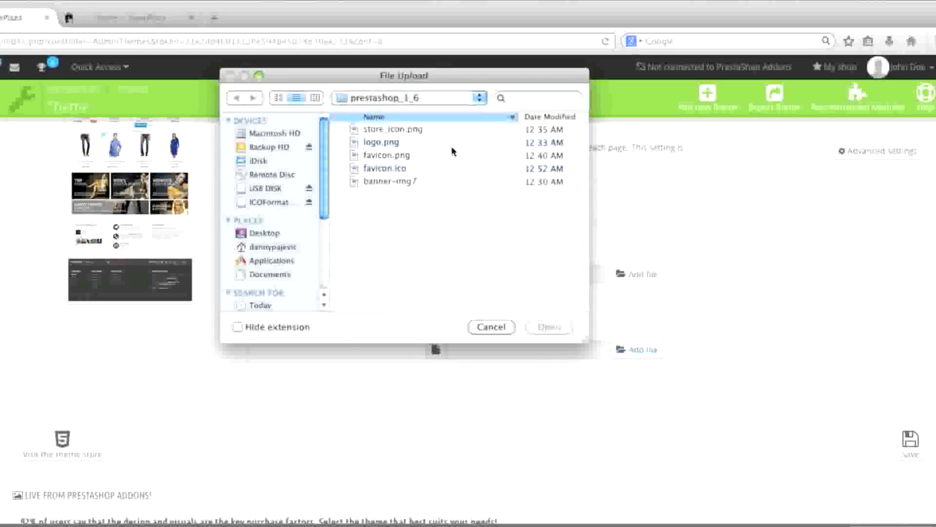
pyautogui.click(416, 131)
pyautogui.click(553, 327)
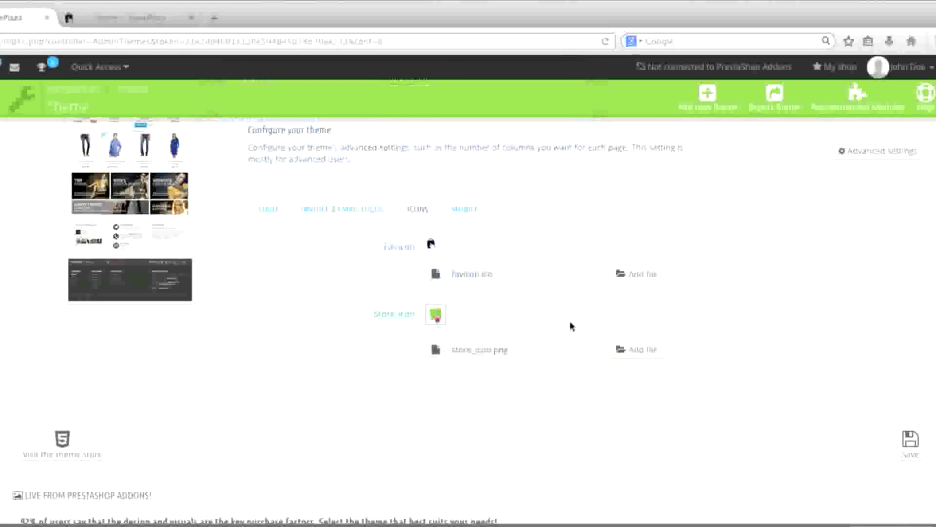
pyautogui.click(913, 445)
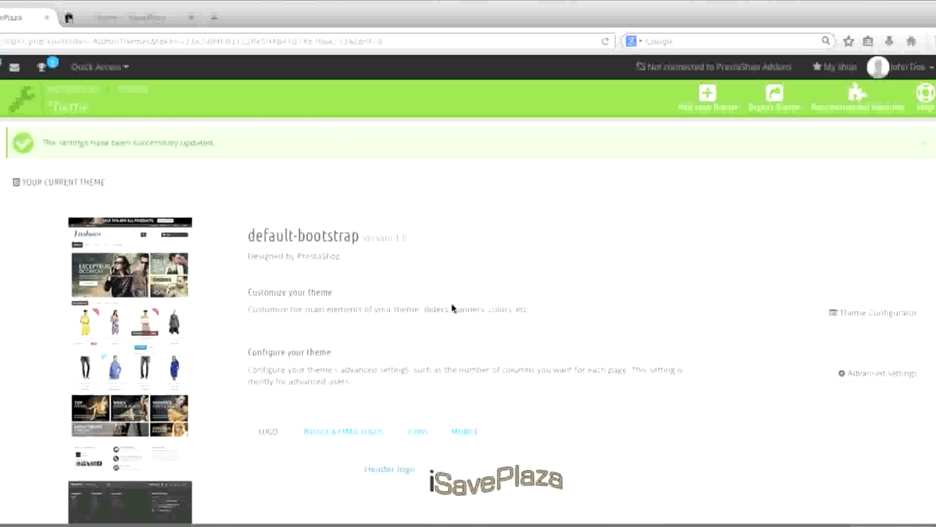
pyautogui.scroll(-2, 452, 307)
pyautogui.click(418, 304)
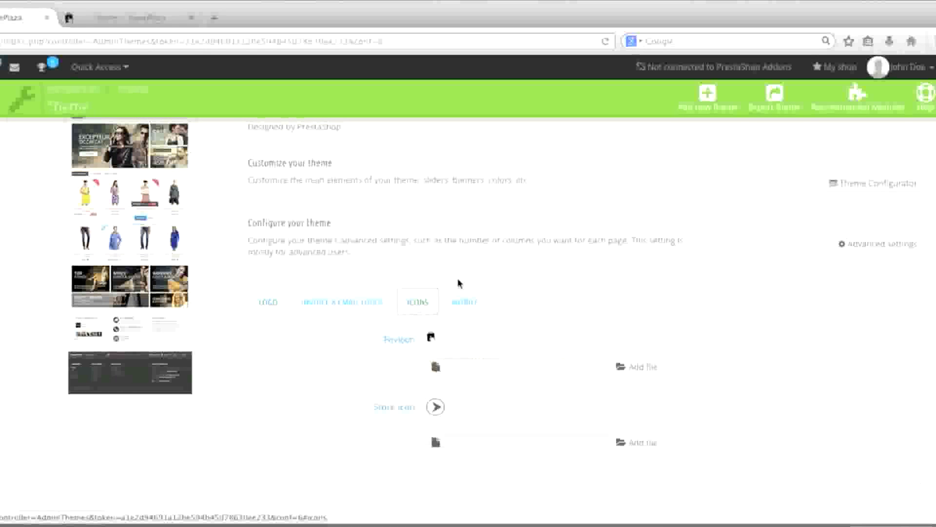
pyautogui.scroll(-1, 540, 217)
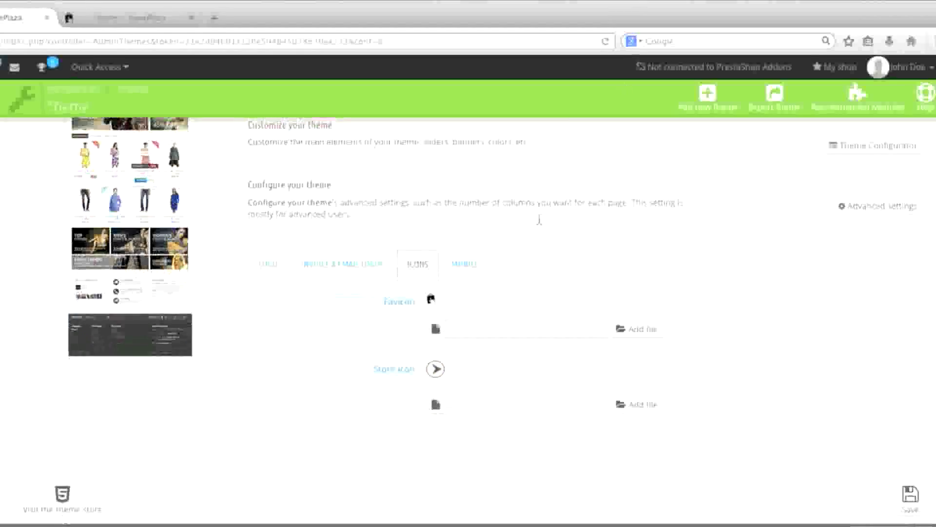
# - Load the favicon's image address in the storefront tab and reload it to fetch the new image
pyautogui.rightClick(432, 298)
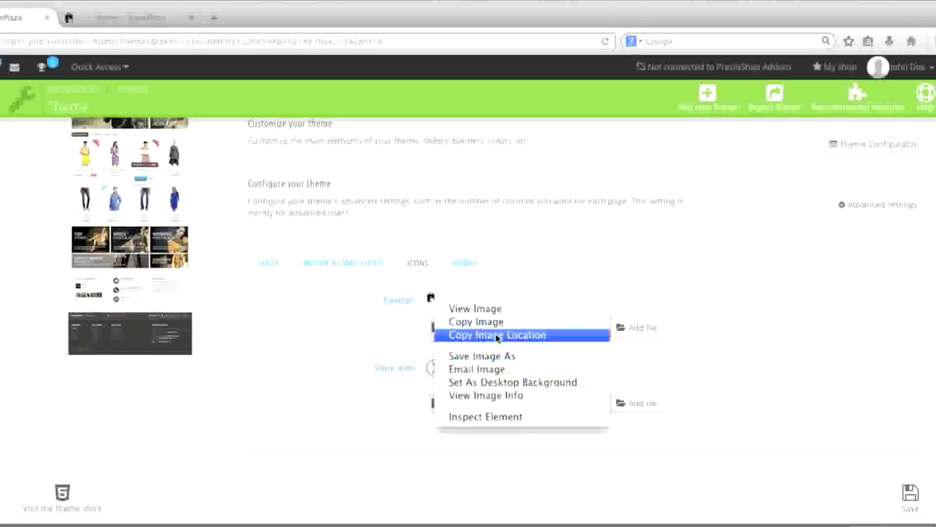
pyautogui.click(519, 333)
pyautogui.click(166, 16)
pyautogui.click(153, 42)
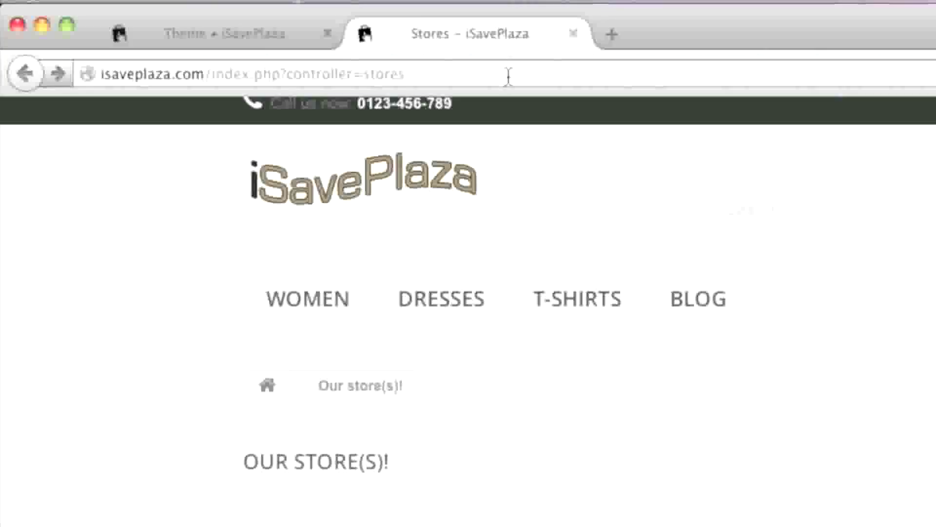
pyautogui.hotkey('ctrl', 'v')
pyautogui.press('Return')
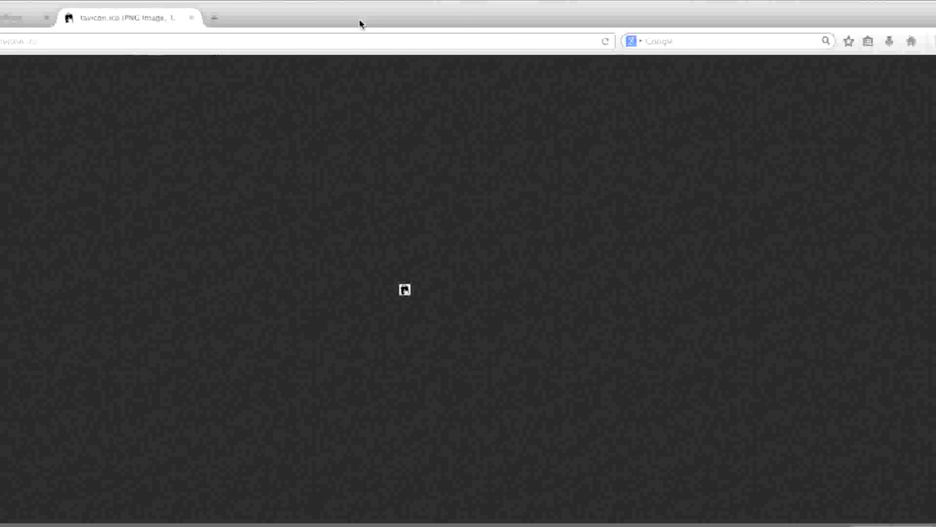
pyautogui.click(606, 42)
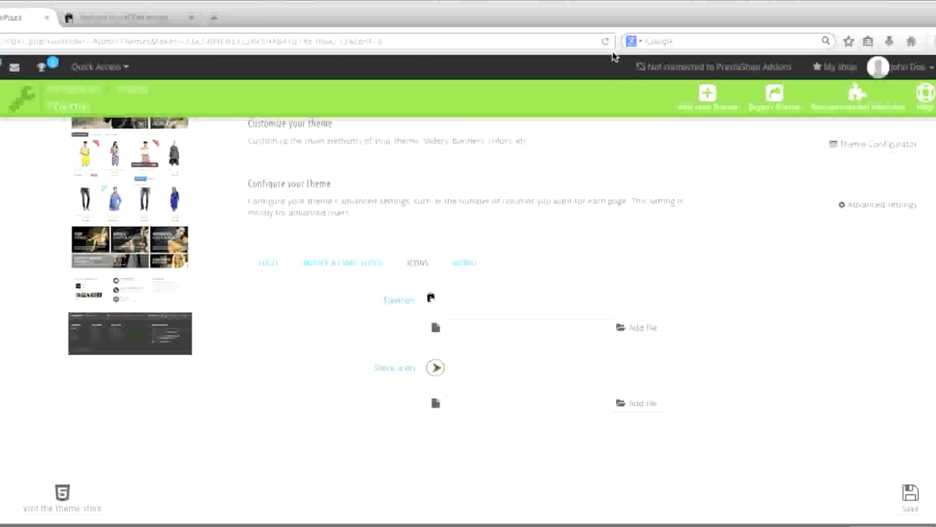
# - Reload the theme Icons settings to confirm the paw-print favicon, then switch to the storefront
pyautogui.click(606, 42)
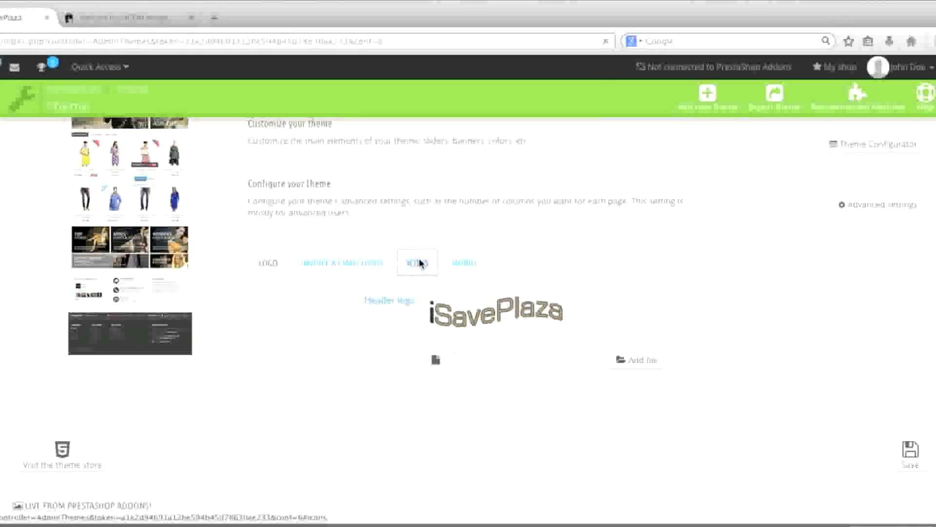
pyautogui.click(418, 262)
pyautogui.click(433, 298)
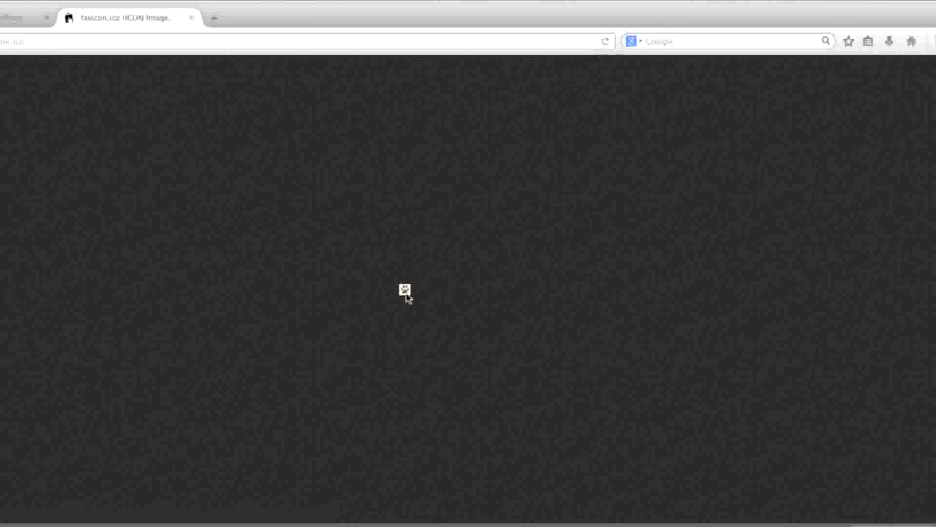
pyautogui.click(25, 18)
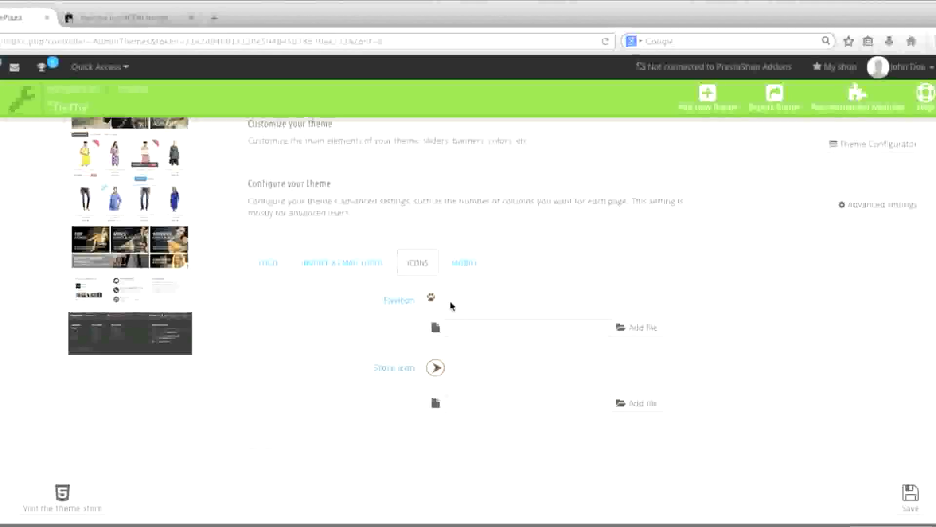
pyautogui.click(77, 19)
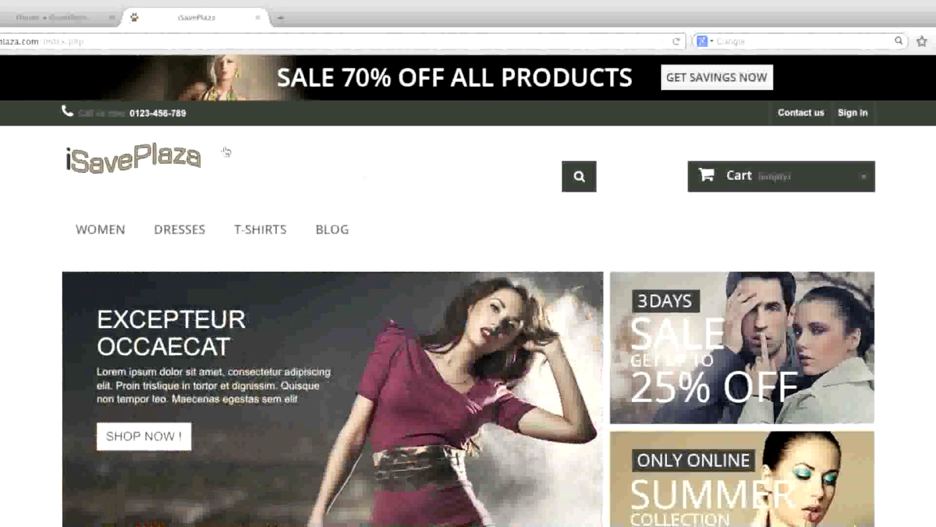
# - Scroll the iSavePlaza storefront down toward the footer's Our stores link
pyautogui.scroll(-5, 227, 152)
pyautogui.scroll(-2, 228, 149)
pyautogui.scroll(6, 228, 149)
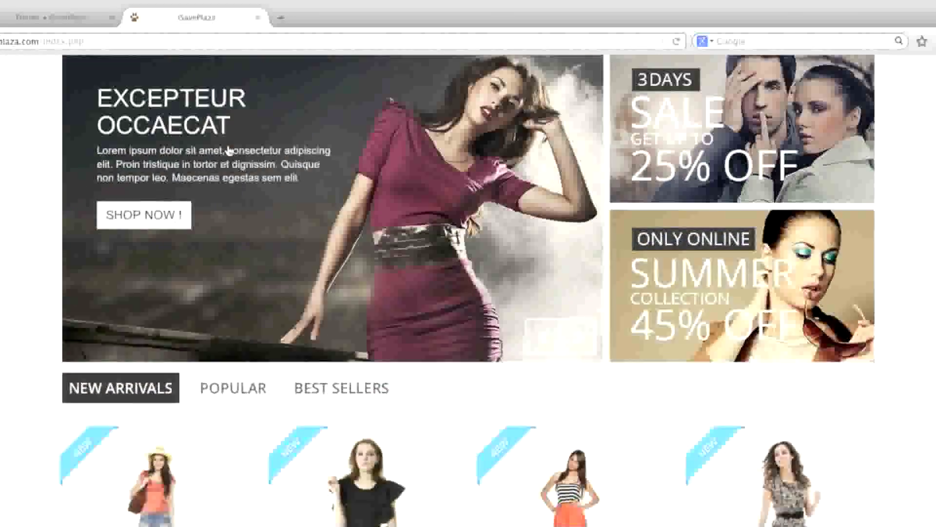
pyautogui.scroll(-3, 232, 149)
pyautogui.scroll(-20, 233, 149)
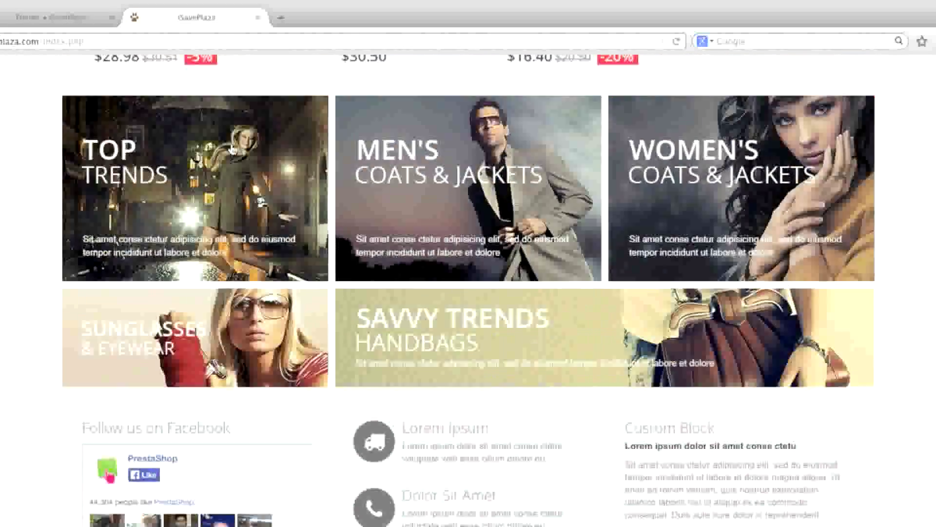